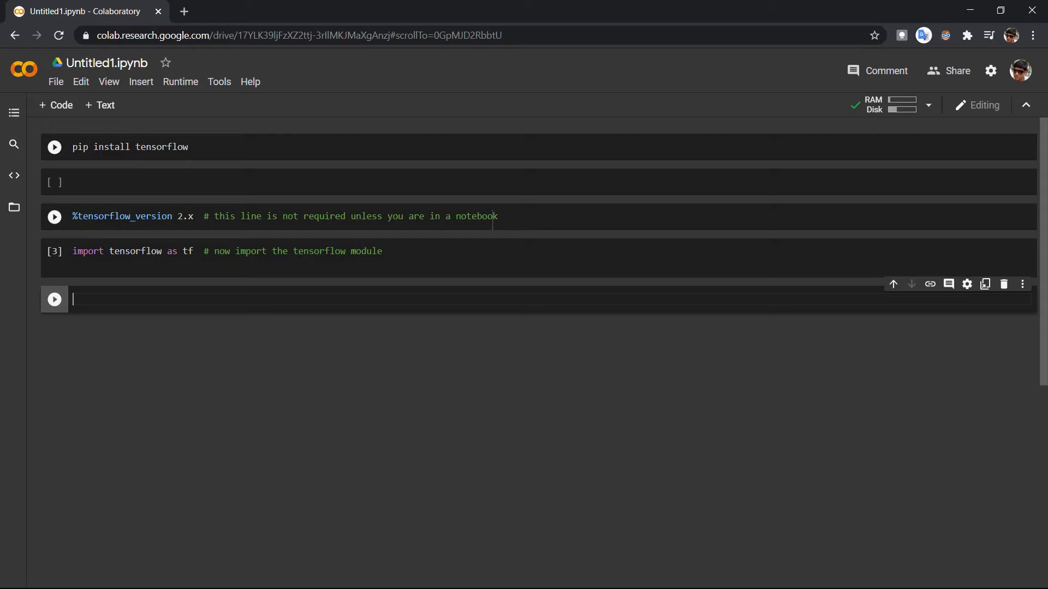
{"action": "type", "text": "y"}
{"action": "type", "text": " ="}
{"action": "type", "text": " tf.r"}
{"action": "type", "text": "andom"}
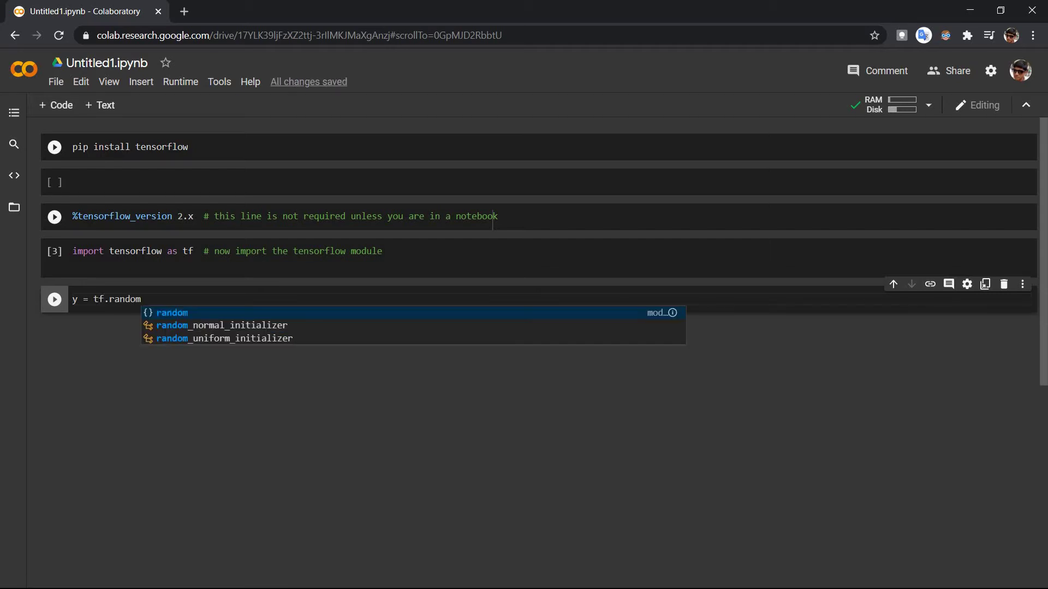
{"action": "type", "text": ".unifrom"}
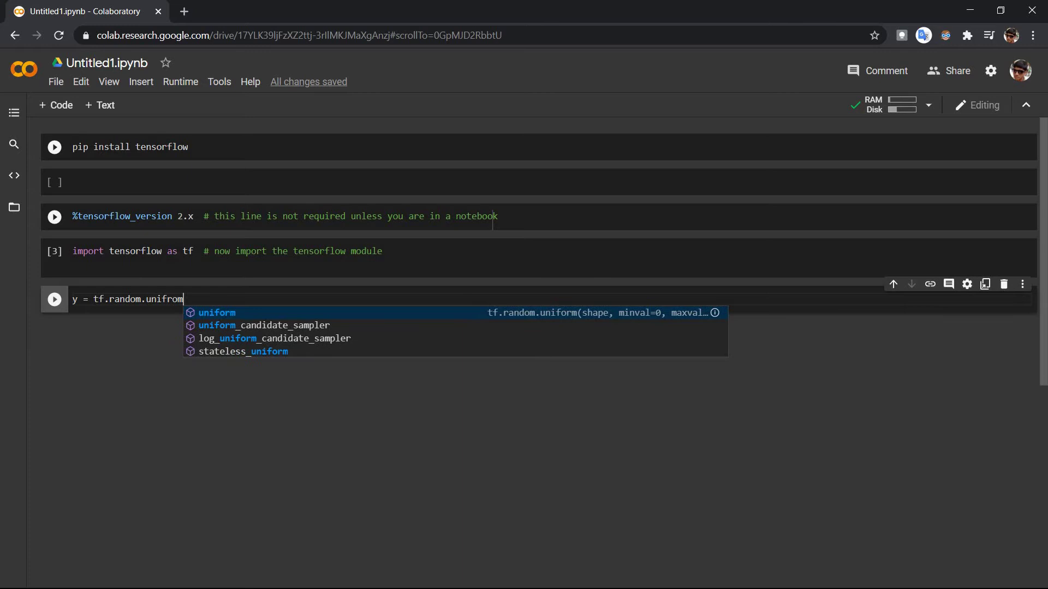
{"action": "type", "text": "("}
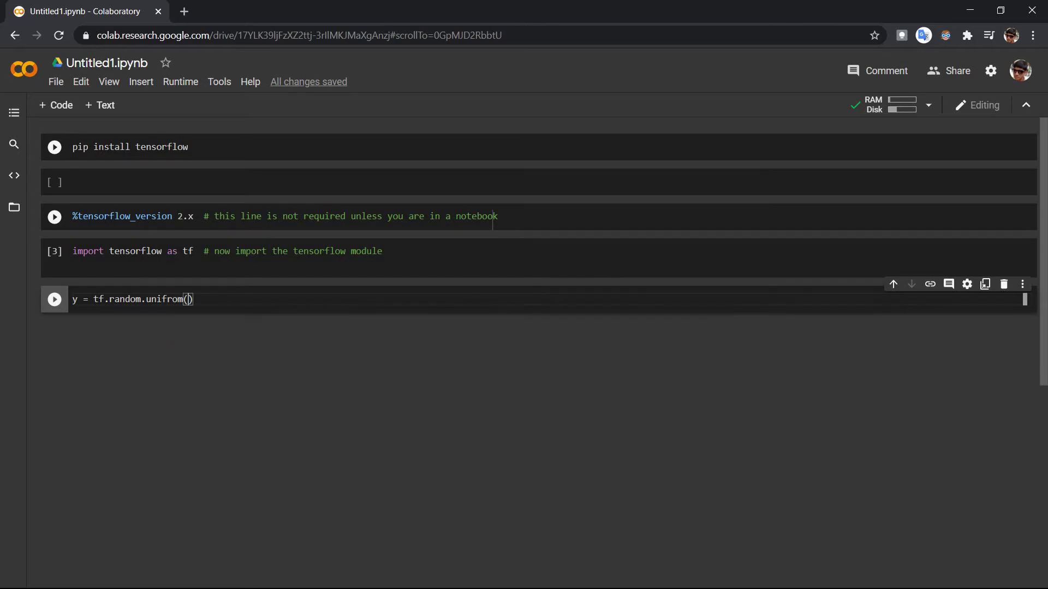
{"action": "type", "text": "("}
{"action": "type", "text": "3,3"}
- Complete the line y = tf.random.unifrom((3,3), minval=0, maxval=2) and begin a second line
{"action": "key", "text": "Right"}
{"action": "type", "text": ", min"}
{"action": "type", "text": "val"}
{"action": "type", "text": " =0"}
{"action": "type", "text": " , ma"}
{"action": "type", "text": "xval"}
{"action": "type", "text": " = 2"}
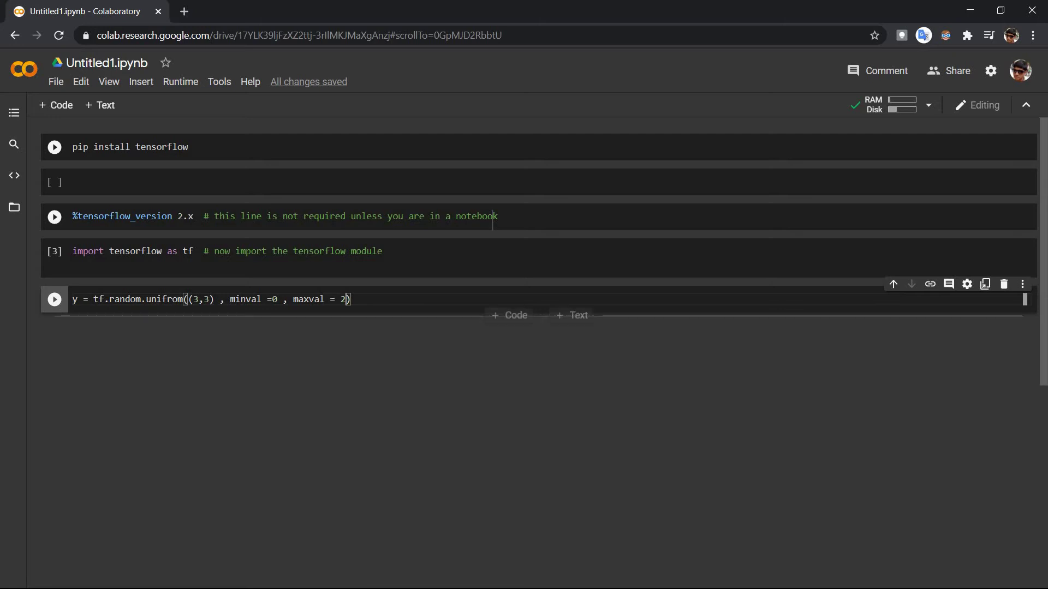
{"action": "key", "text": "End"}
{"action": "key", "text": "Return"}
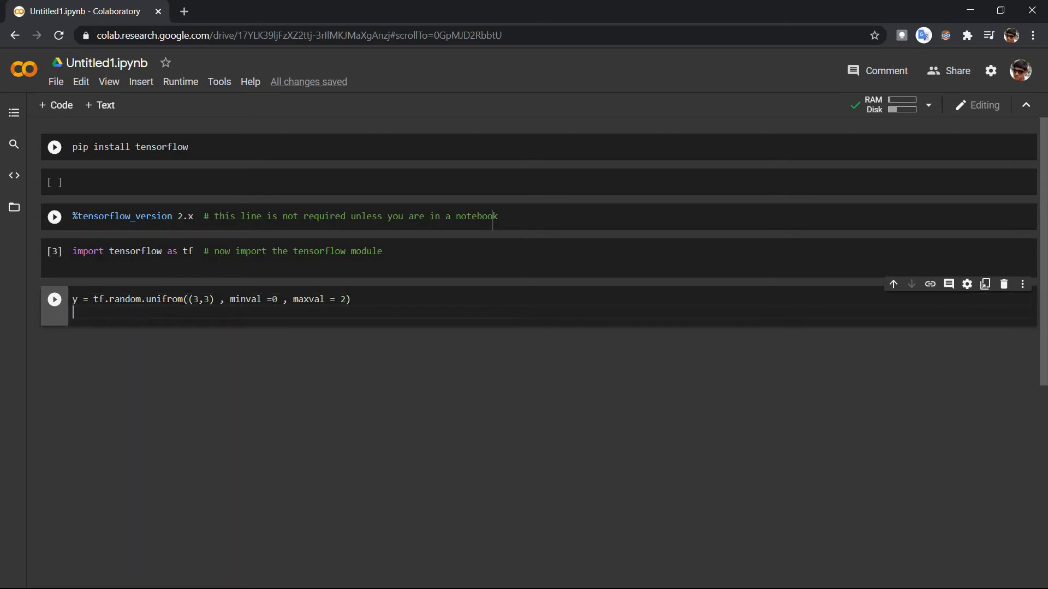
{"action": "type", "text": "print(y"}
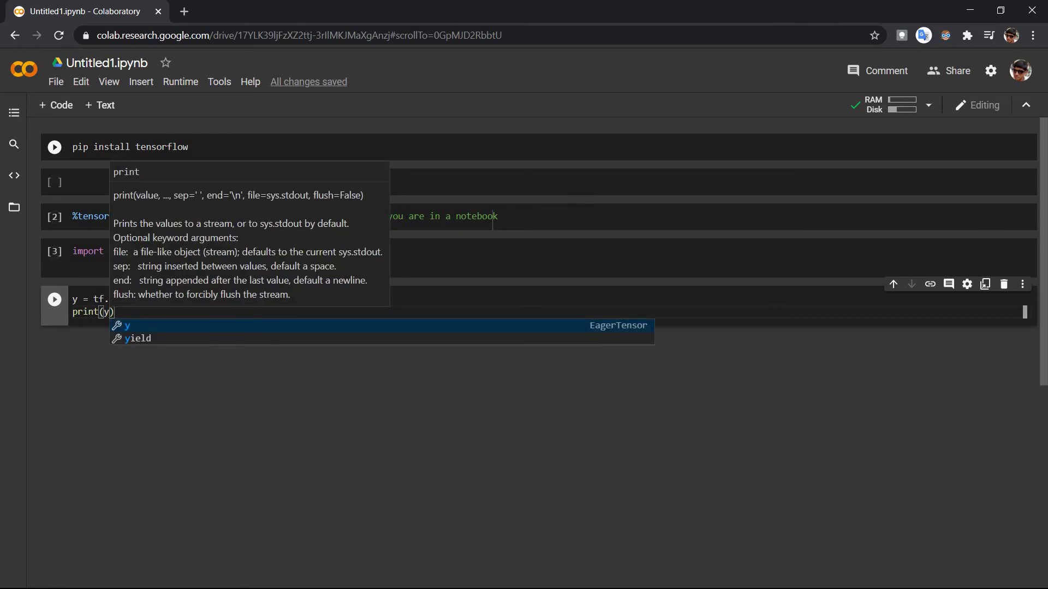
- Run the print(y) cell, fix 'unifrom' to 'uniform', and rerun to print the 3x3 tensor
{"action": "key", "text": "ctrl+Return"}
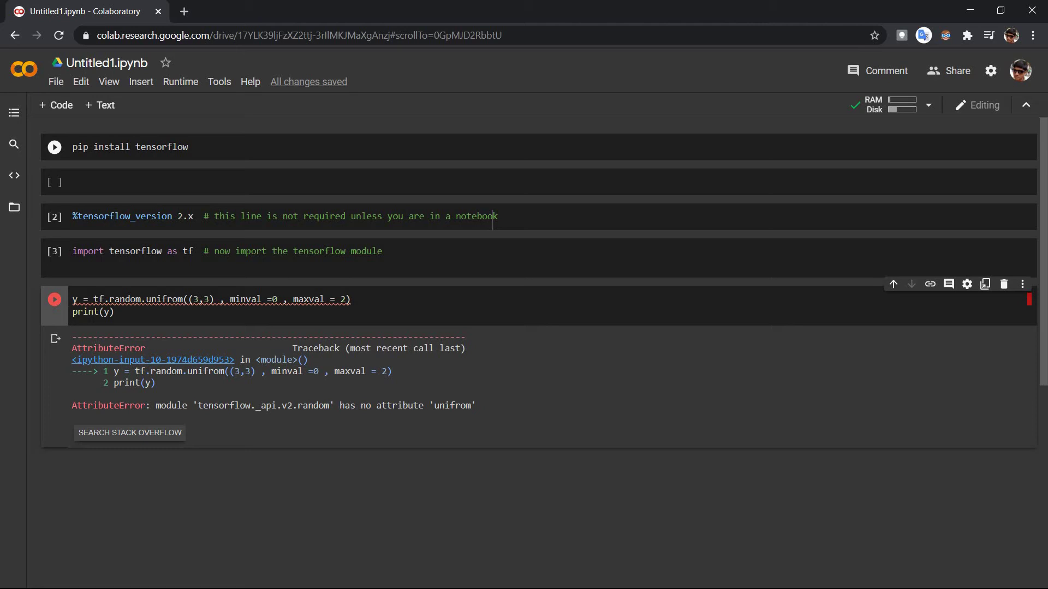
{"action": "key", "text": "BackSpace"}
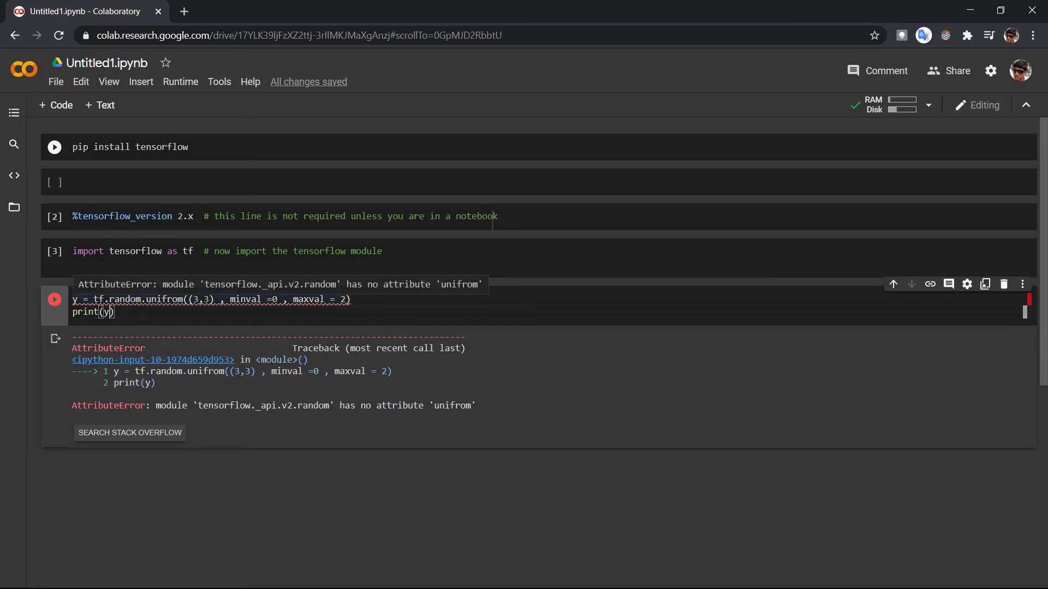
{"action": "type", "text": "y"}
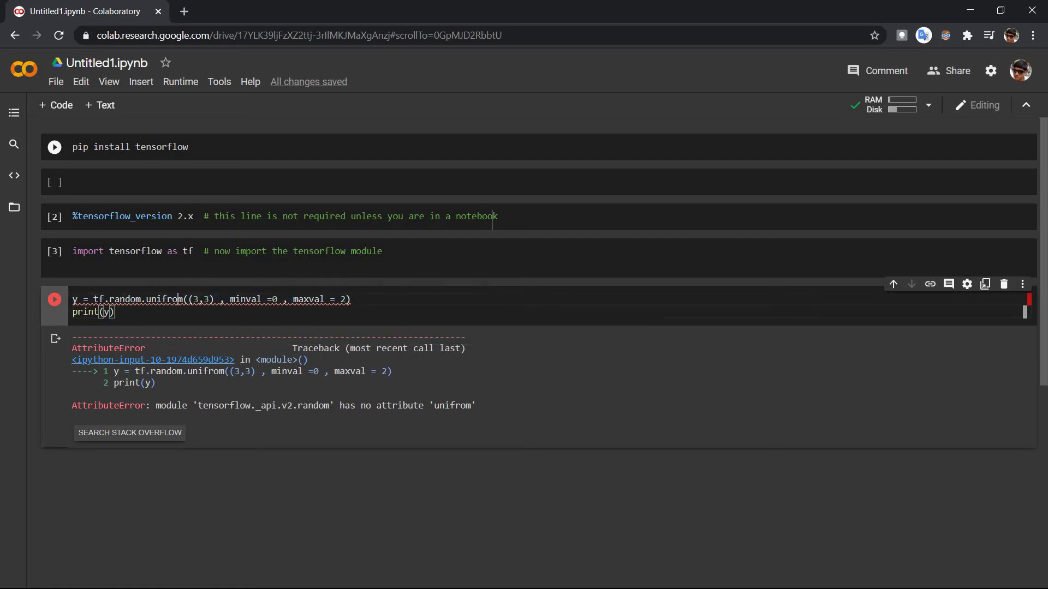
{"action": "left_click", "coordinate": [165, 299]}
{"action": "key", "text": "BackSpace"}
{"action": "key", "text": "BackSpace"}
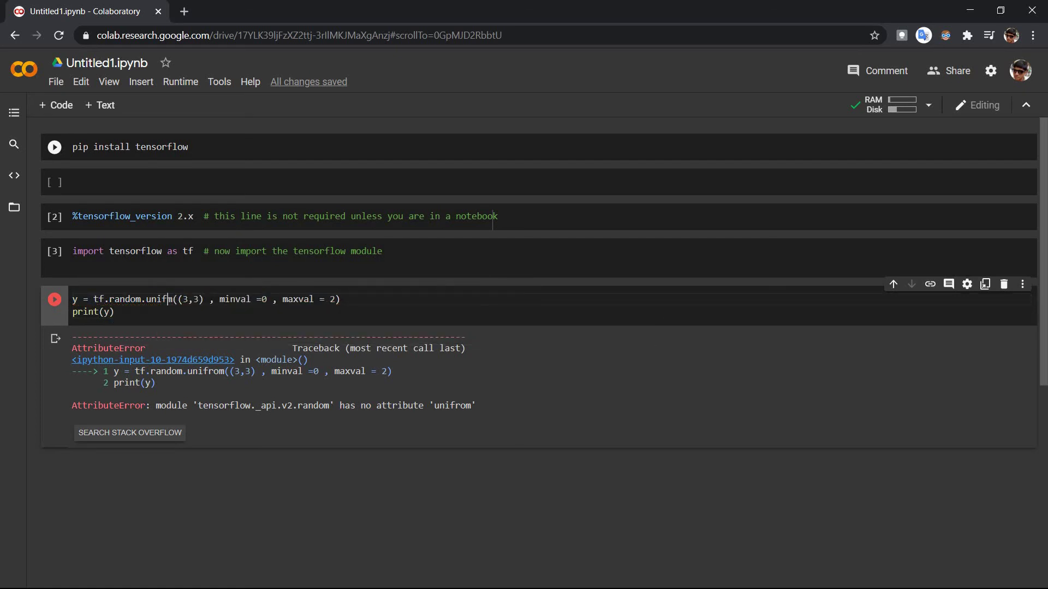
{"action": "type", "text": "or"}
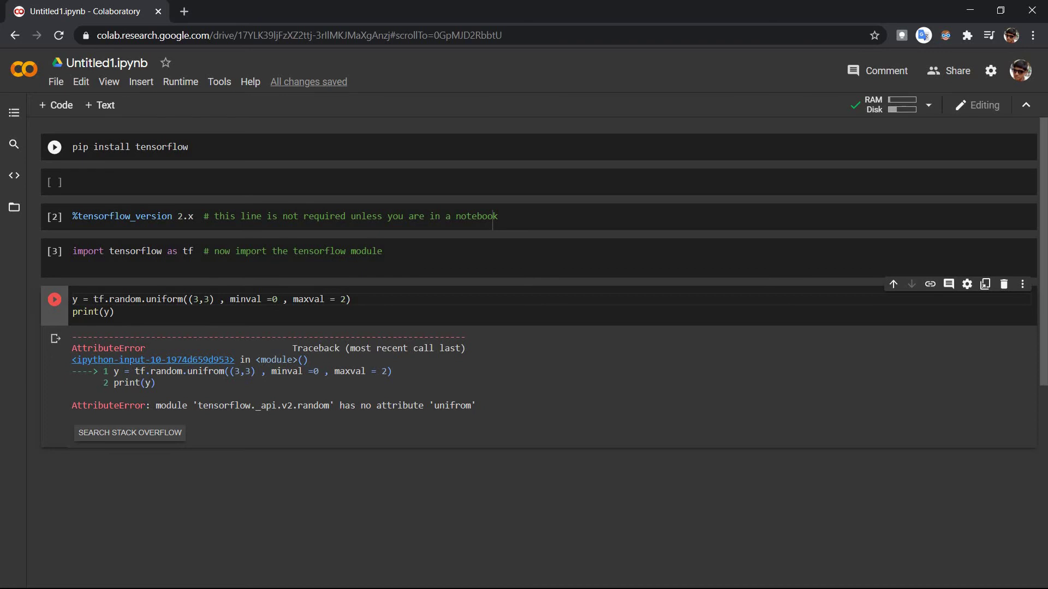
{"action": "key", "text": "ctrl+Return"}
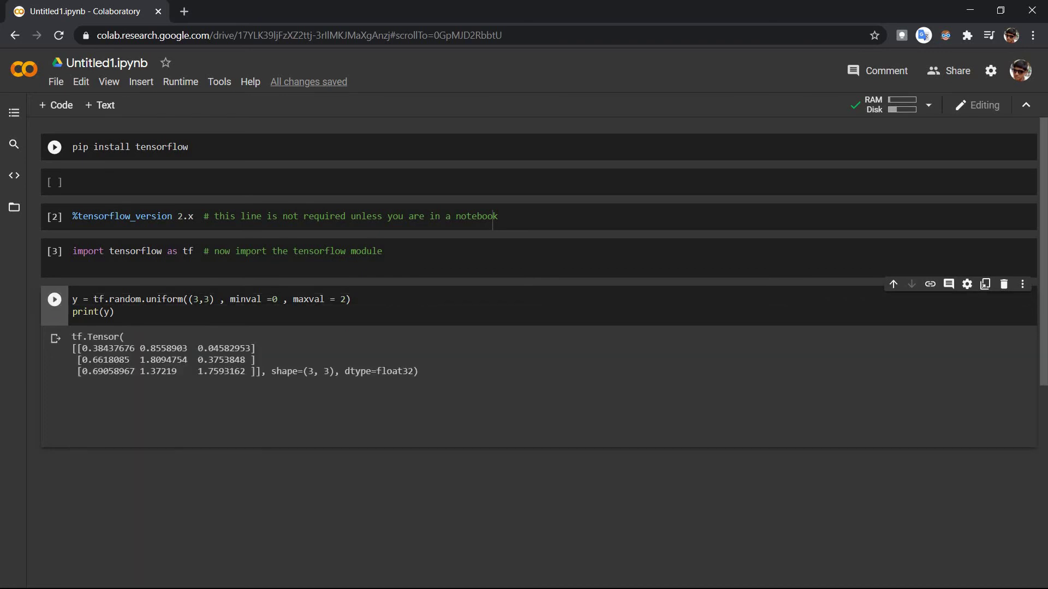